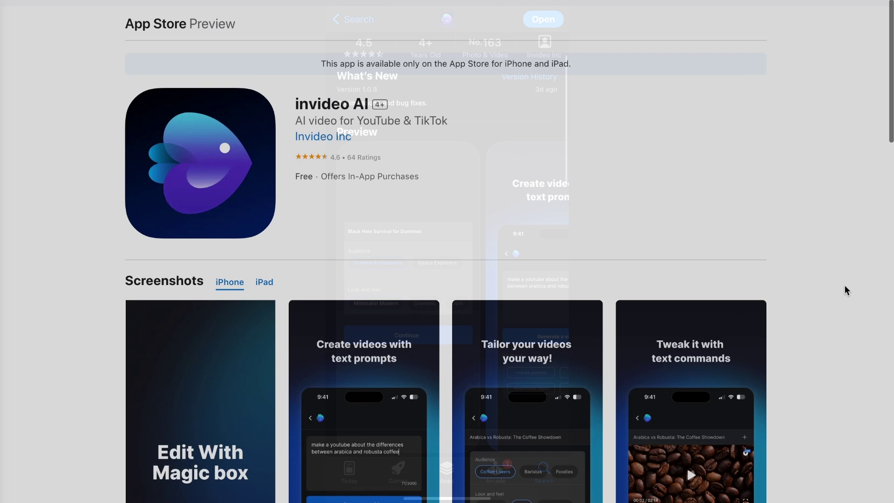
pyautogui.scroll(-2, 845, 290)
pyautogui.scroll(-2, 844, 289)
pyautogui.scroll(-1, 845, 289)
pyautogui.scroll(-2, 844, 290)
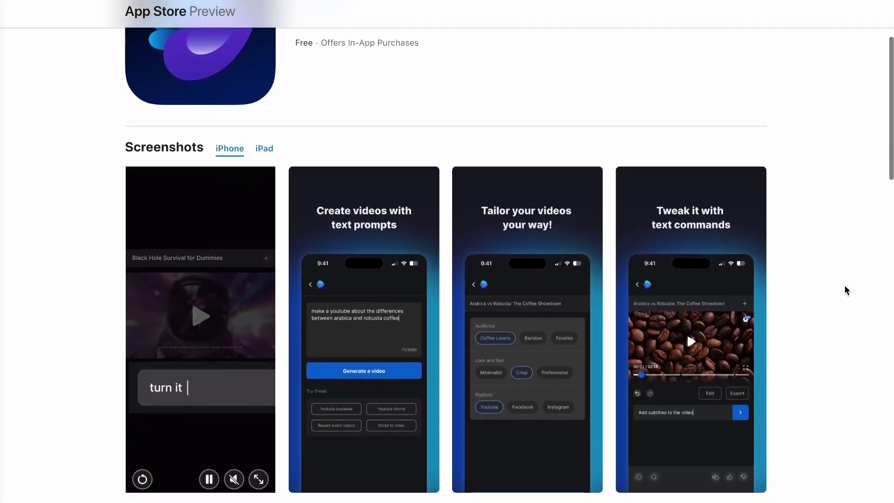
pyautogui.scroll(-1, 844, 290)
pyautogui.scroll(-1, 844, 290)
pyautogui.scroll(-1, 844, 290)
pyautogui.scroll(-1, 845, 290)
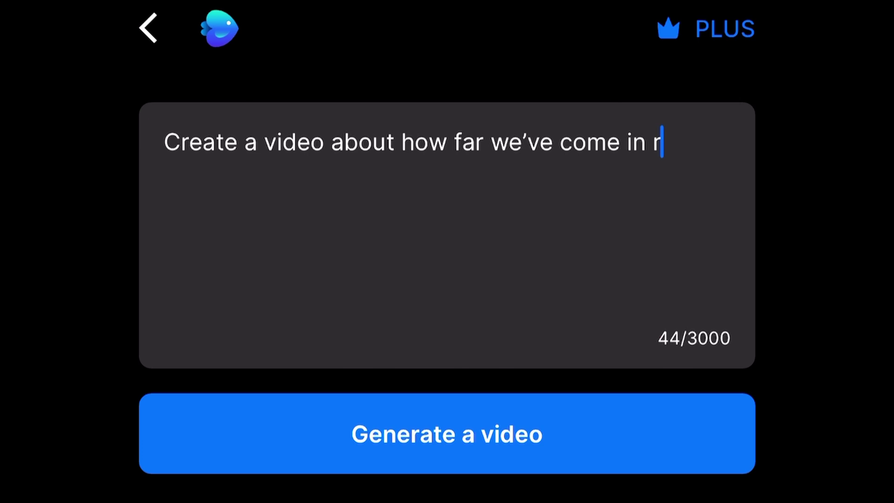
pyautogui.write('egards to space travel')
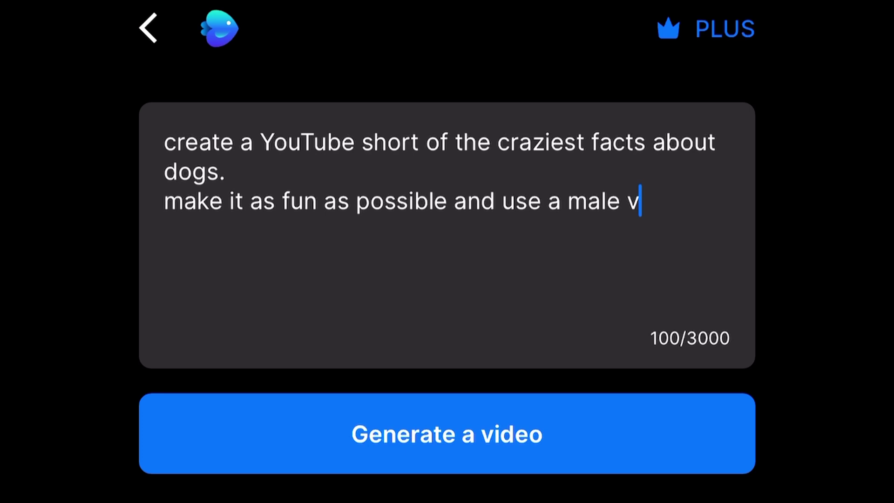
pyautogui.write('ver with a southern acc')
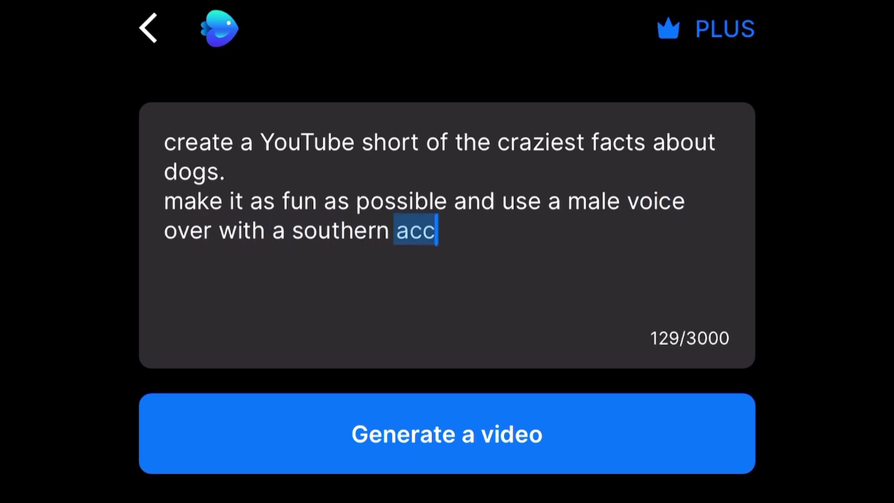
pyautogui.write('ent')
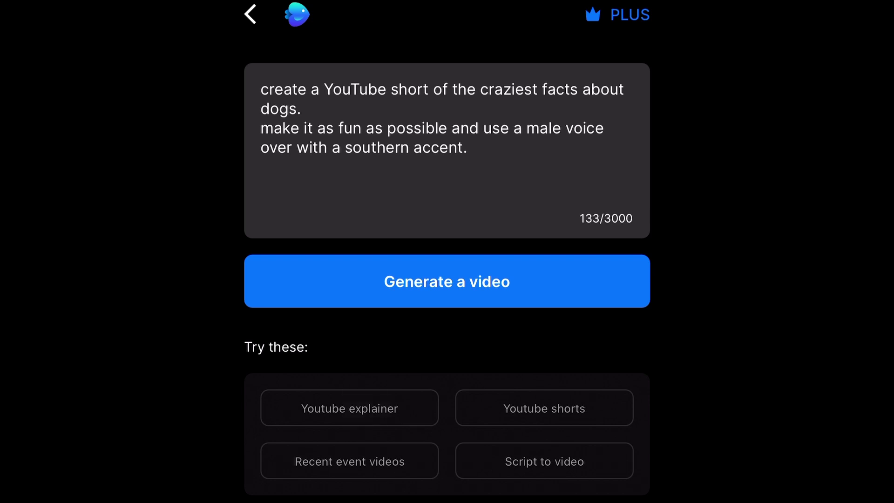
# Step: Start a YouTube explainer brief with a 2-minute video length
pyautogui.click(349, 408)
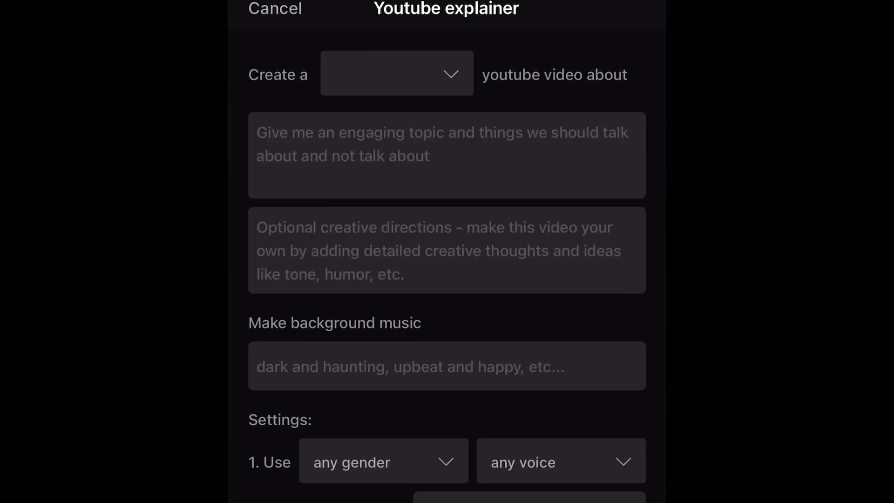
pyautogui.click(530, 498)
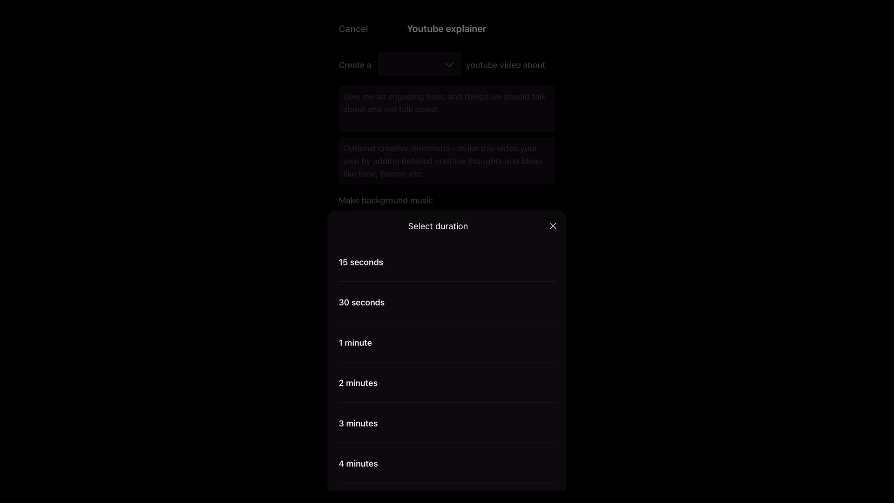
pyautogui.click(358, 383)
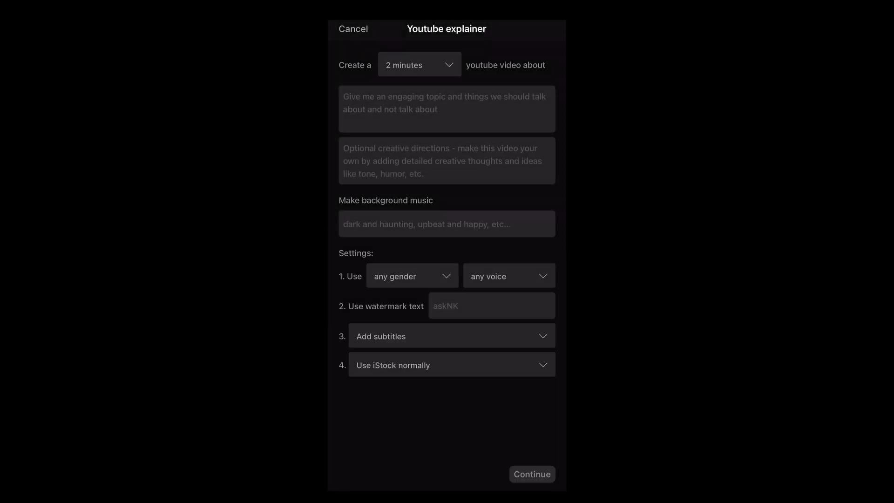
# Step: Fill in the dog-facts topic and cheeky creative directions, then move on to the music description
pyautogui.click(448, 109)
pyautogui.write('create a YouTube video on the craziest facts about dogs')
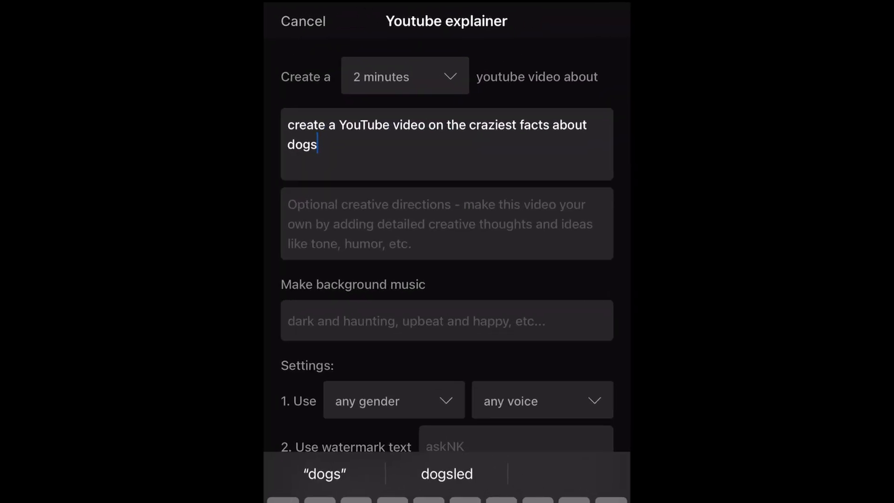
pyautogui.click(447, 146)
pyautogui.write('make if funny, educative and ')
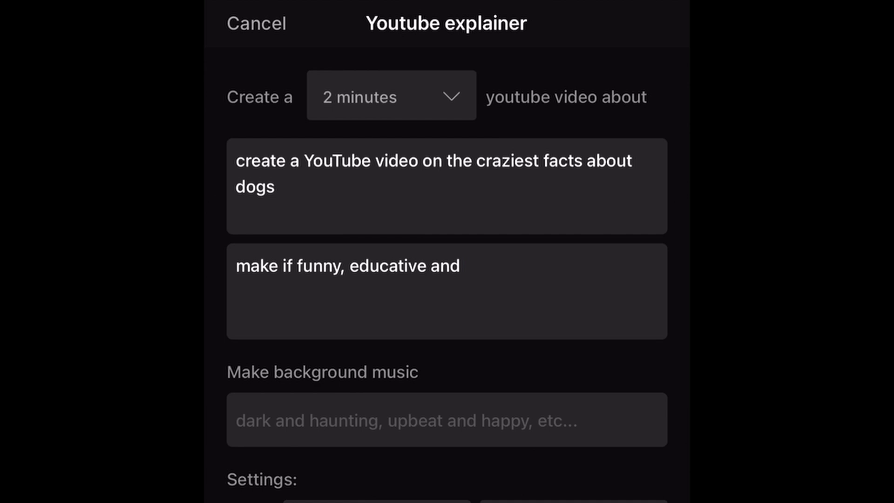
pyautogui.write('cheeky')
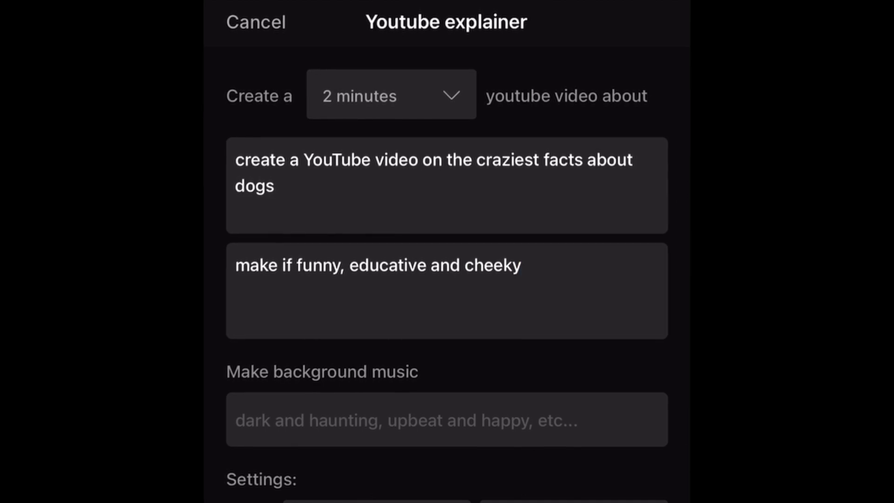
pyautogui.press('Tab')
pyautogui.write('happy, fun and upb')
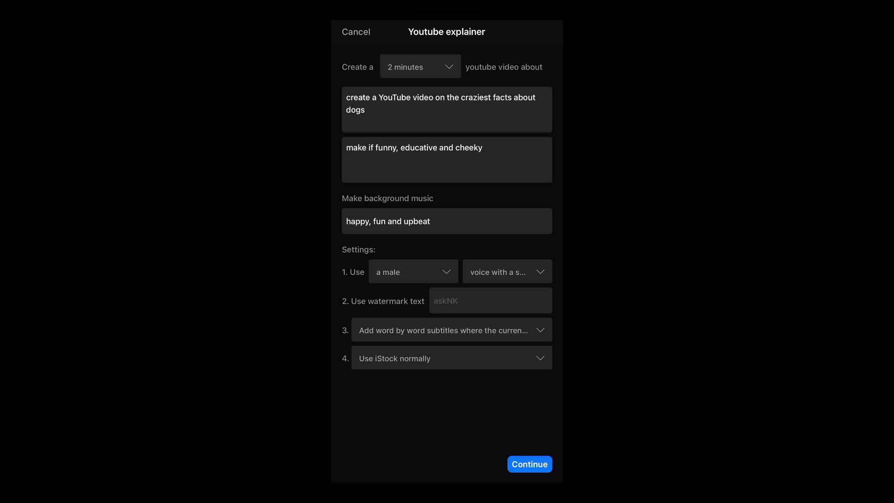
# Step: Merge the dog-facts brief into a single prompt and generate the video
pyautogui.click(530, 465)
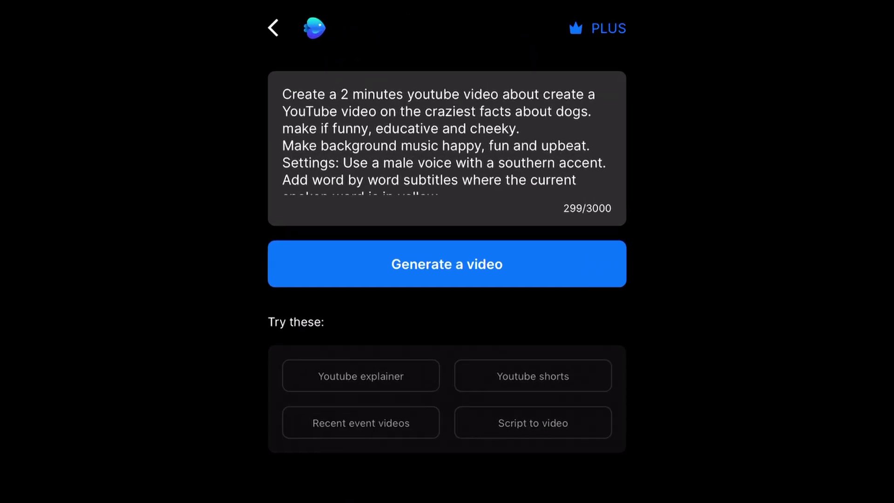
pyautogui.scroll(-2, 444, 140)
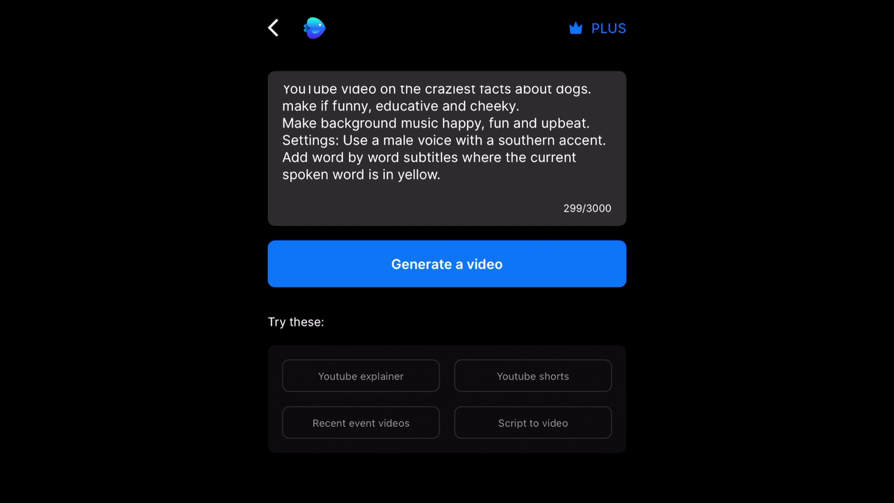
pyautogui.scroll(2, 445, 139)
pyautogui.scroll(1, 445, 140)
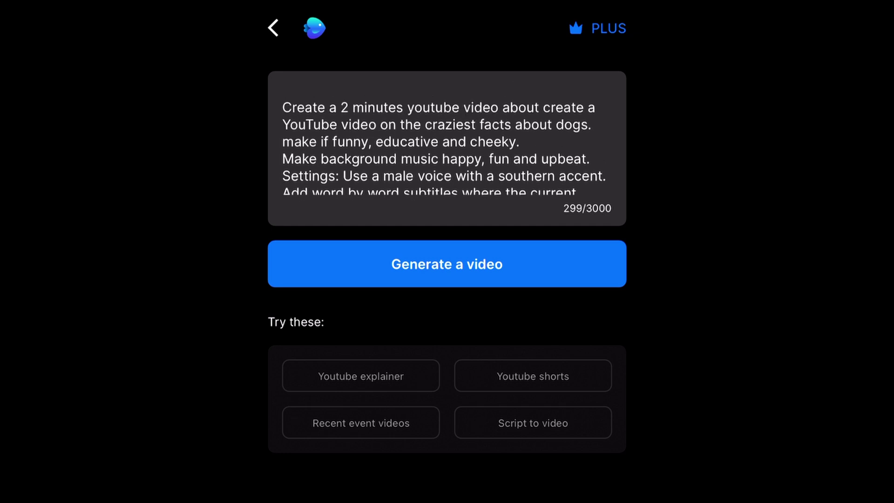
pyautogui.scroll(-2, 444, 139)
pyautogui.scroll(1, 447, 147)
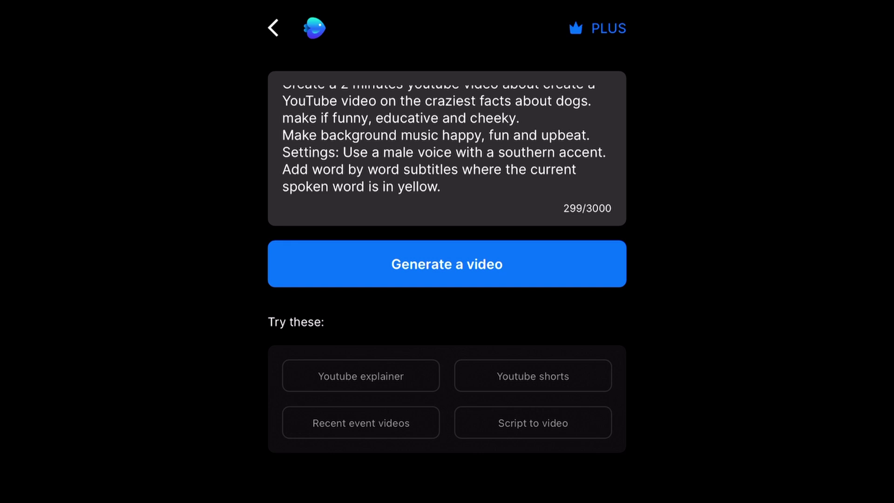
pyautogui.click(447, 264)
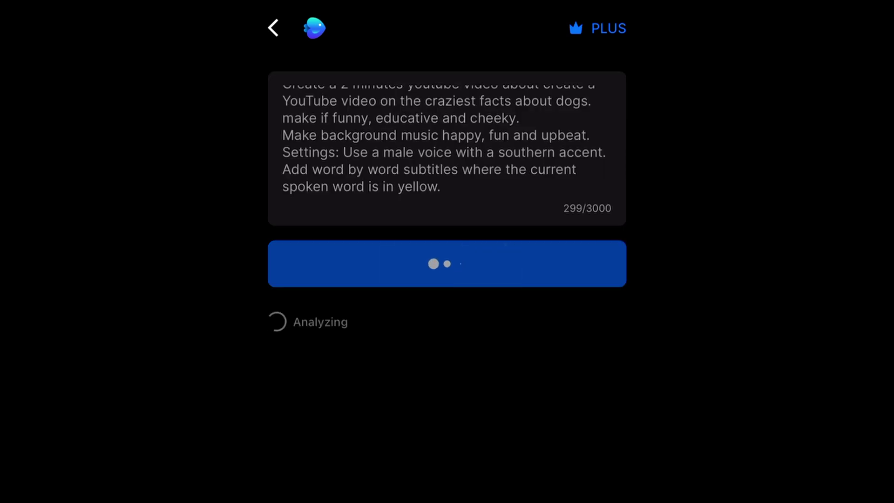
pyautogui.scroll(1, 447, 140)
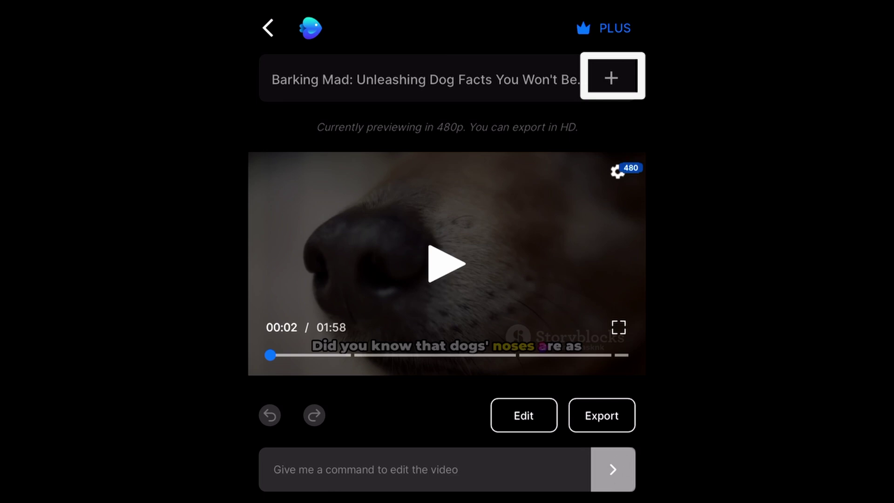
# Step: Open the video's audience and style settings from the + beside the title
pyautogui.click(611, 78)
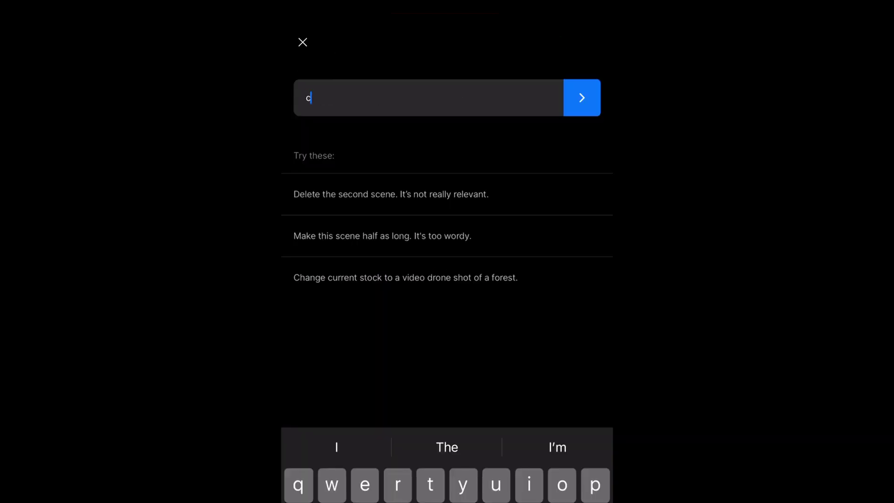
pyautogui.write('change voiceover to female ')
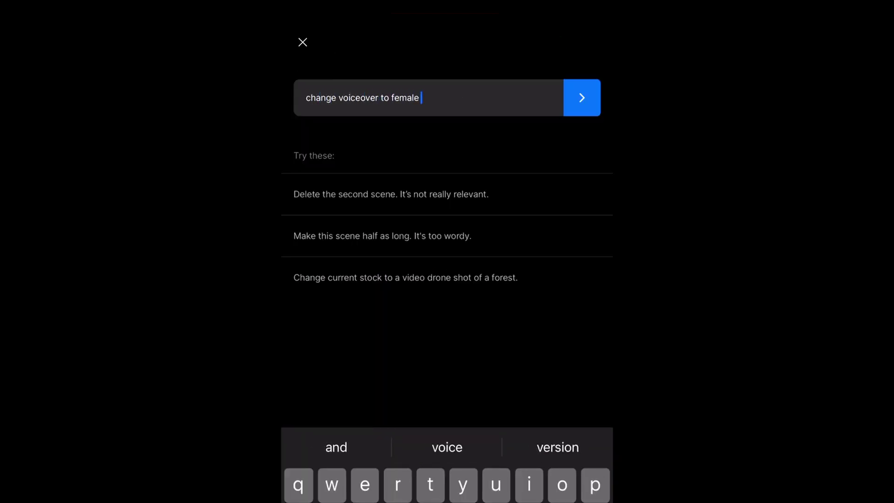
pyautogui.write('British voiceover')
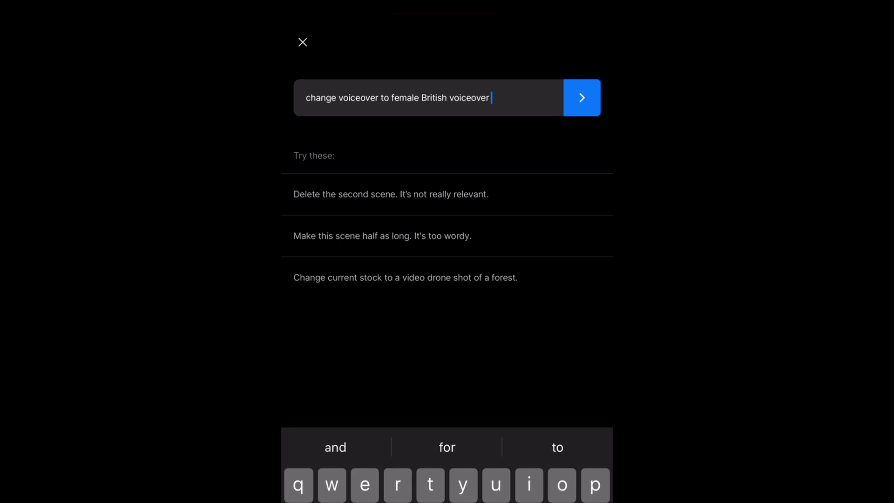
# Step: Submit the request to change the voiceover to a female British voice
pyautogui.press('Return')
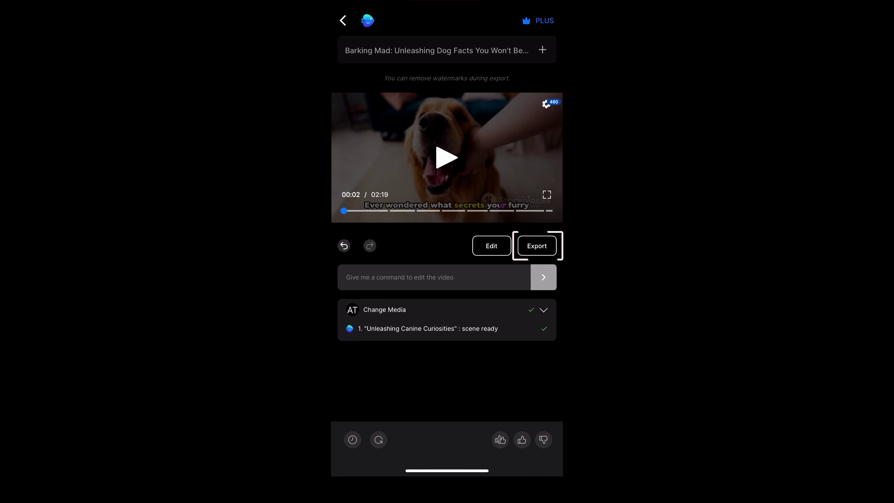
# Step: Export the Barking Mad video at 1080p with no branding, keeping the stock watermark
pyautogui.click(537, 246)
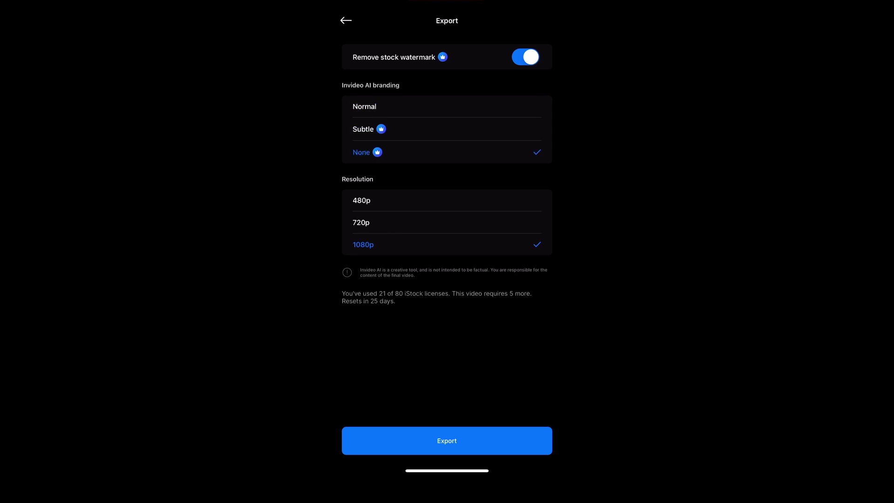
pyautogui.click(525, 57)
pyautogui.click(526, 56)
pyautogui.click(447, 441)
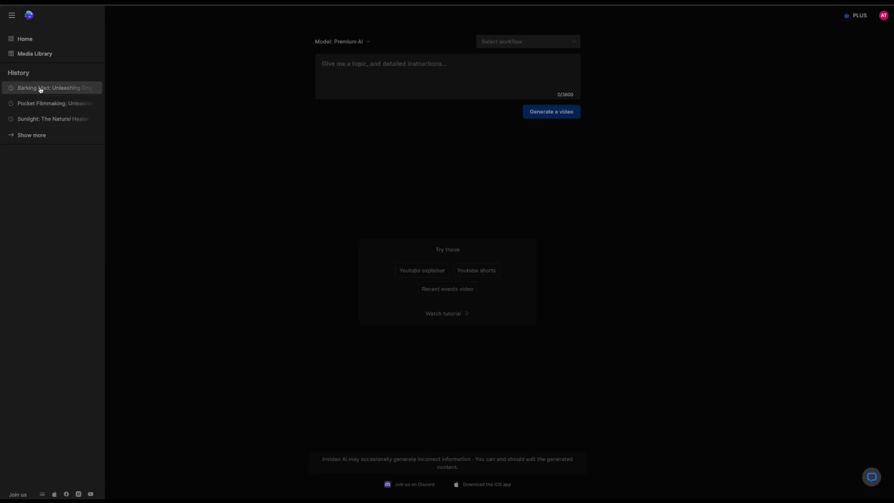
# Step: Open the Barking Mad video from history, review its export options, then close the dialogs
pyautogui.click(38, 88)
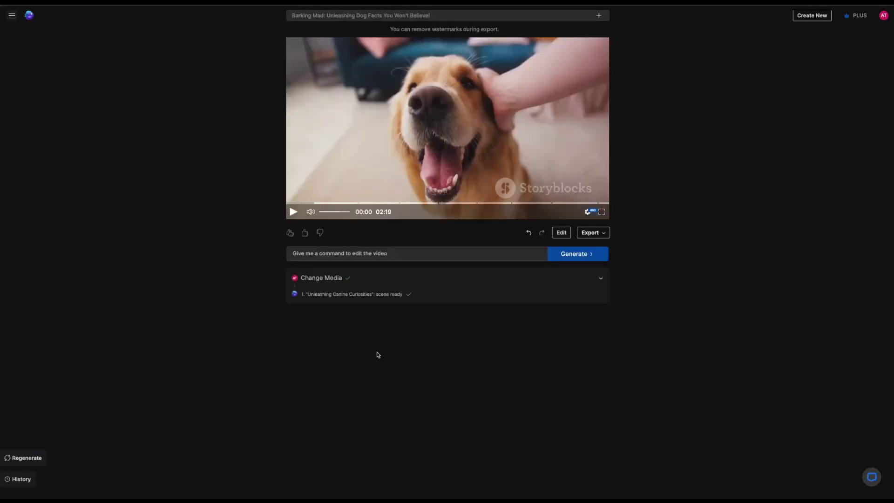
pyautogui.click(593, 232)
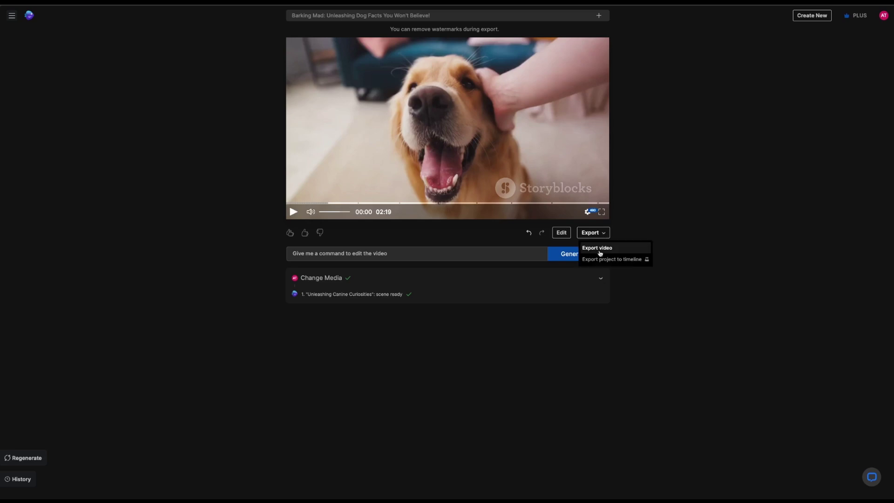
pyautogui.click(568, 338)
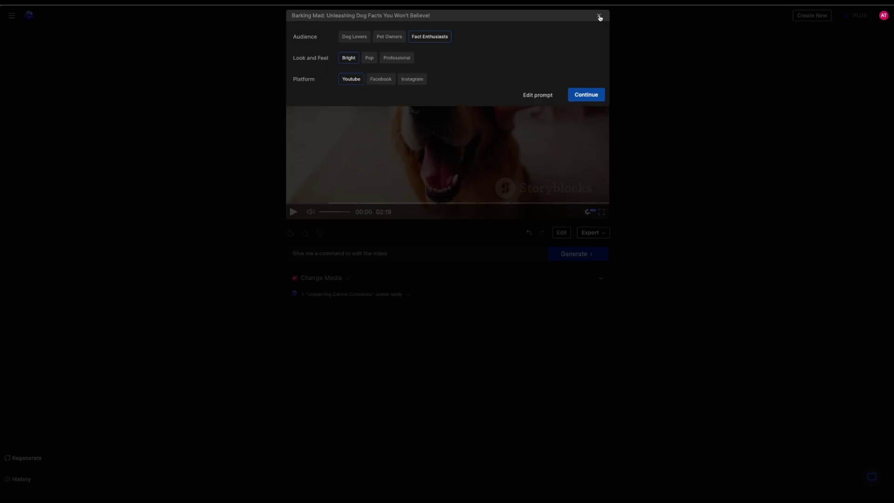
pyautogui.click(598, 15)
# Step: Browse the past-videos list and open the Pocket Filmmaking project and another past project
pyautogui.click(22, 478)
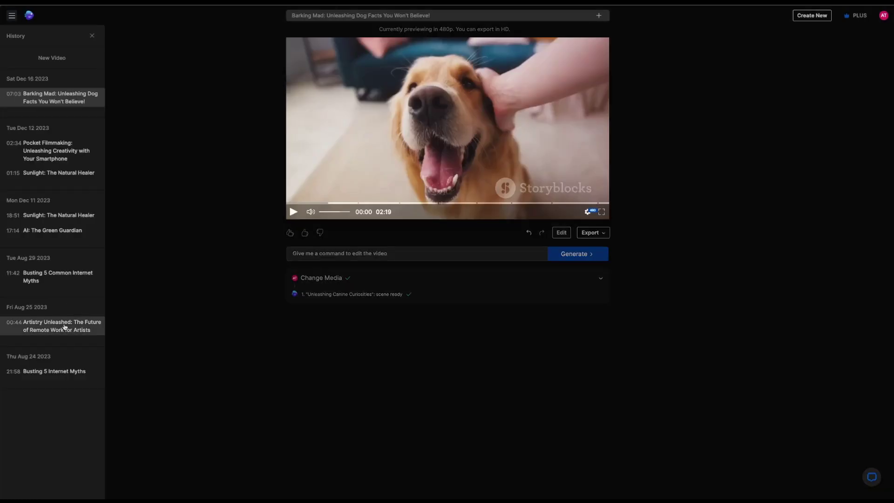
pyautogui.click(56, 150)
pyautogui.click(11, 15)
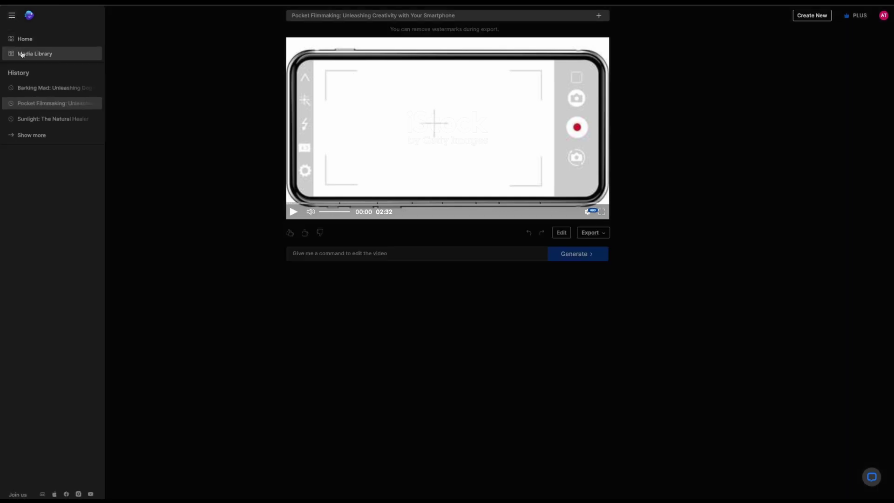